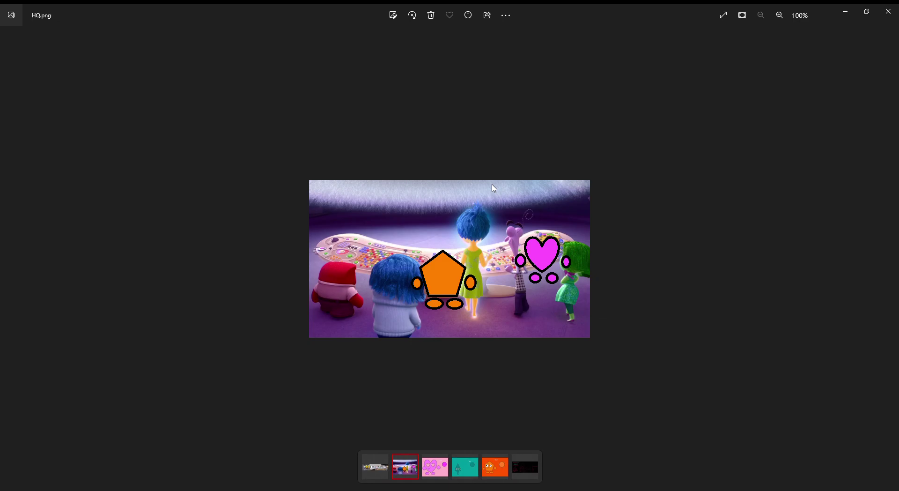
# Step: Step back one image from HQ.png to 6456.png, the first image in the set
pyautogui.press('Left')
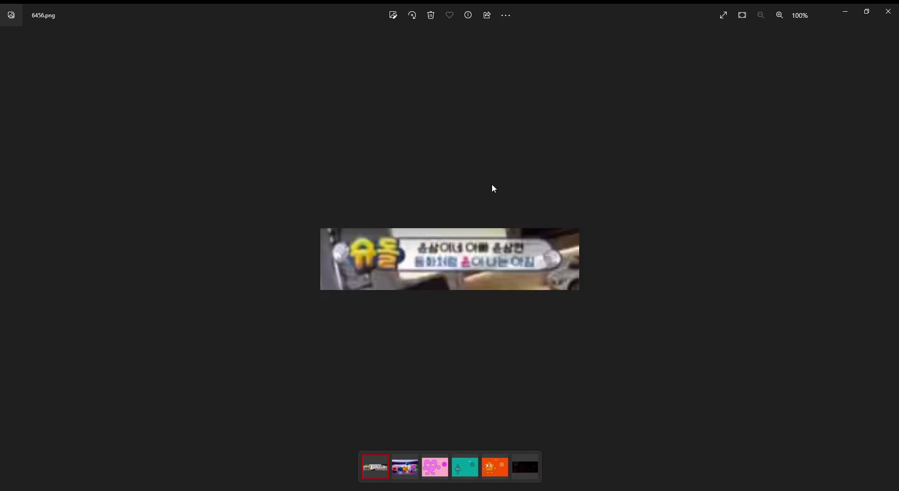
# Step: Go forward from 6456.png to HQ.png, the scene with the orange pentagon and pink heart
pyautogui.press('Right')
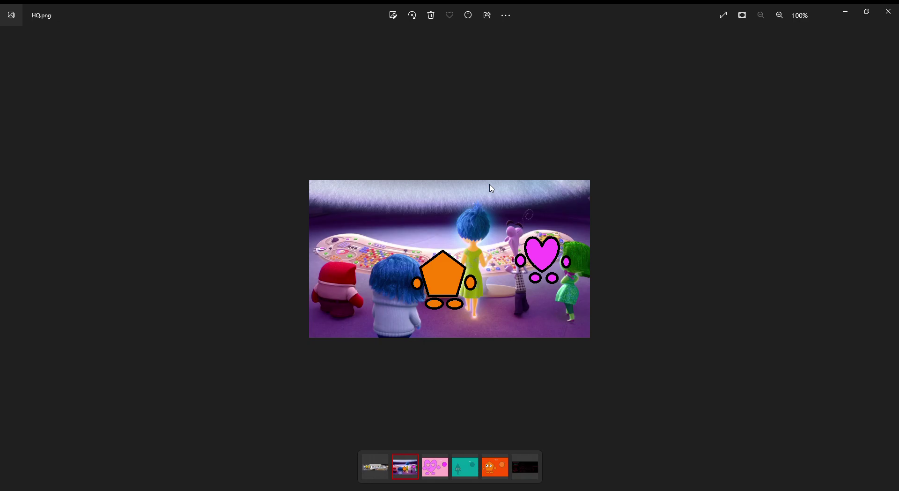
# Step: Advance to Love.png, the pink heart character with heart eyes and the word LOVE
pyautogui.press('Right')
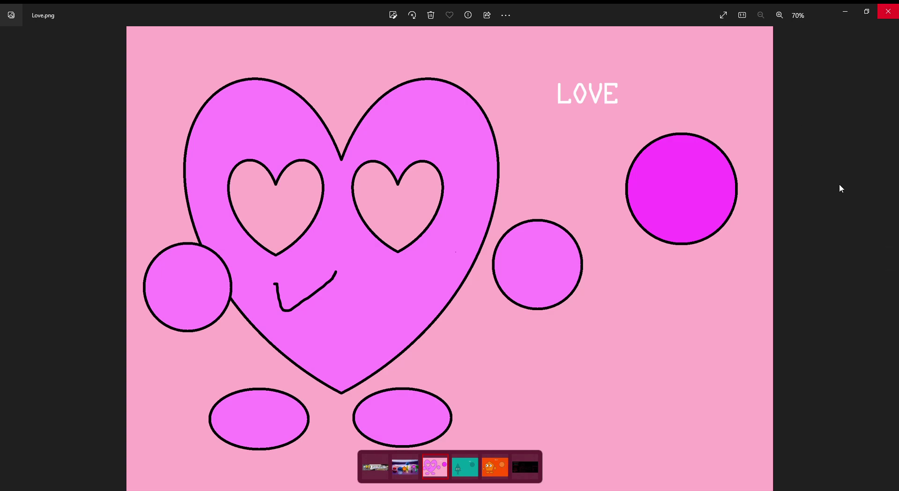
# Step: Advance to Shy.png, the blushing teal diamond character labelled SHY
pyautogui.press('Right')
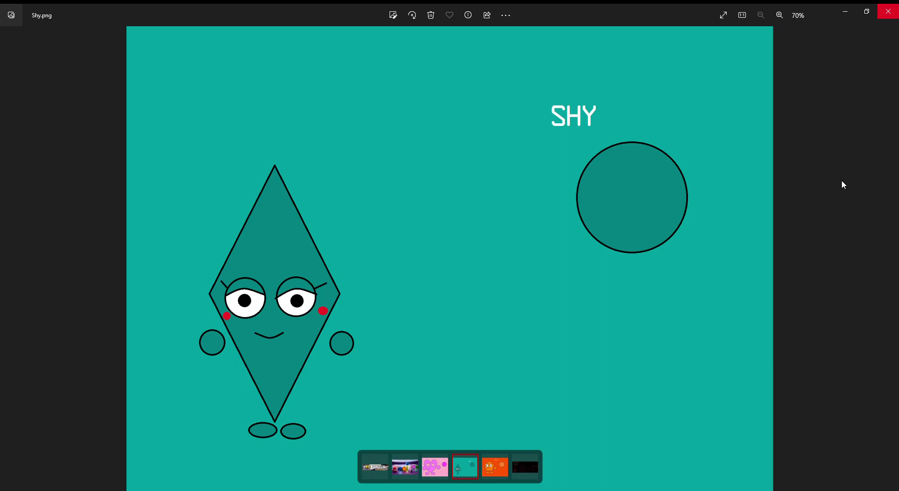
# Step: View Silly.png, glance ahead at the Untitled.png diagram, then return to Silly.png
pyautogui.press('Right')
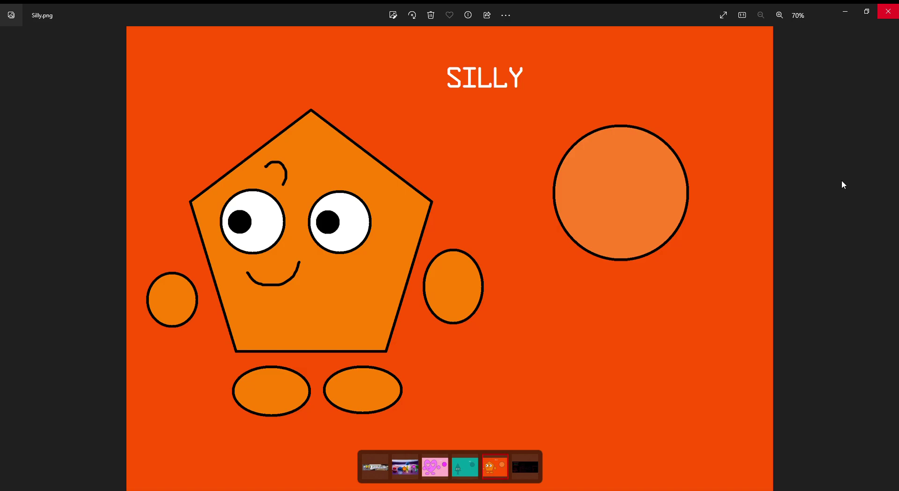
pyautogui.press('Right')
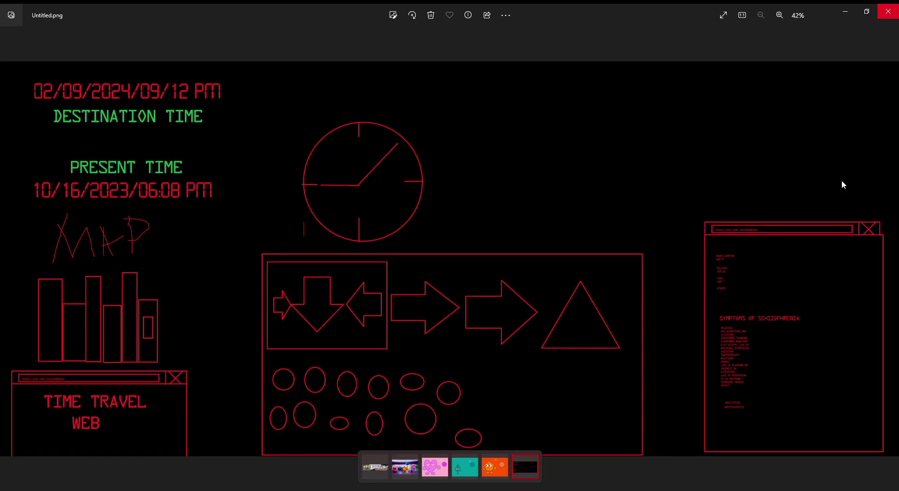
pyautogui.press('Left')
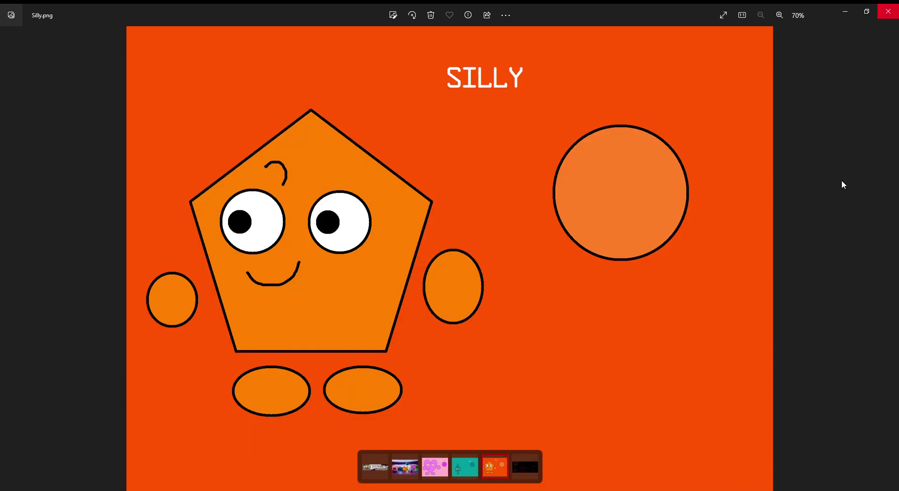